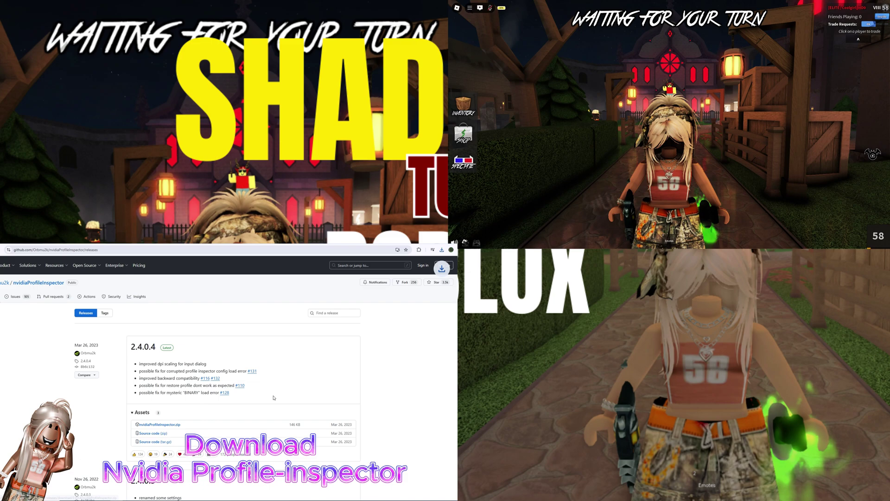
Step: Download version-72e918c25cac4add.zip from MEGA and show it in an enlarged Downloads window
{"action": "left_click", "coordinate": [168, 424]}
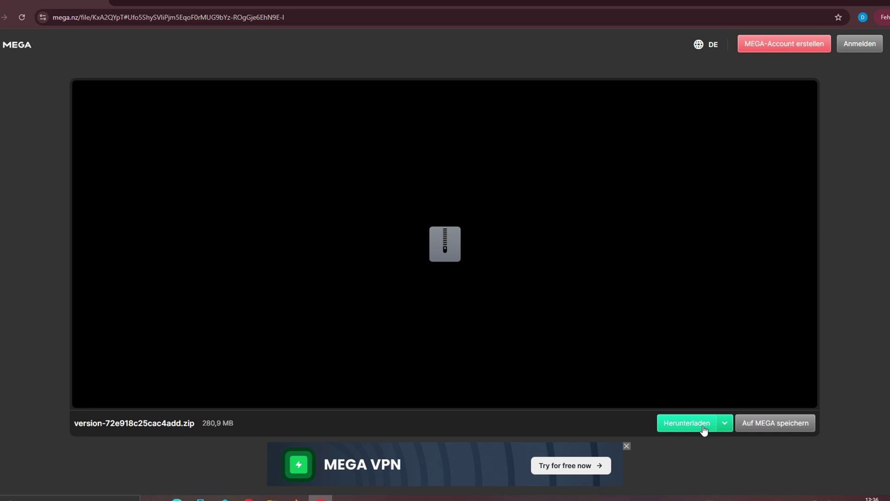
{"action": "left_click", "coordinate": [703, 429]}
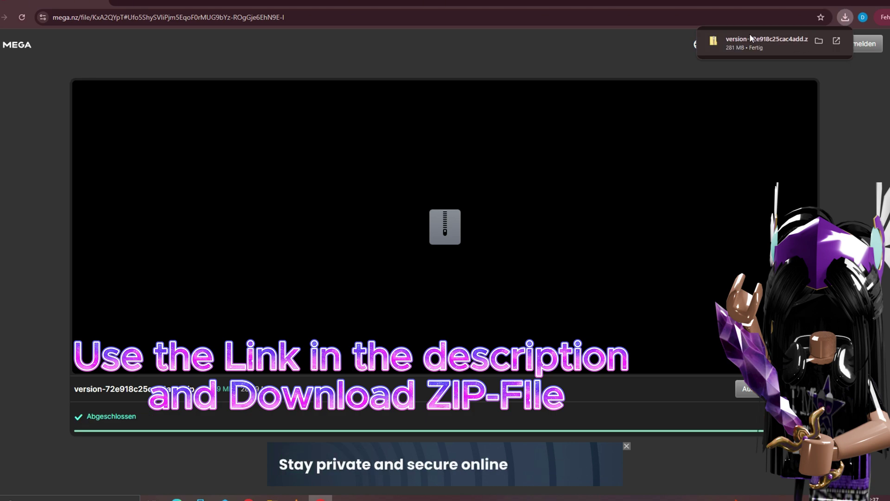
{"action": "left_click", "coordinate": [818, 40]}
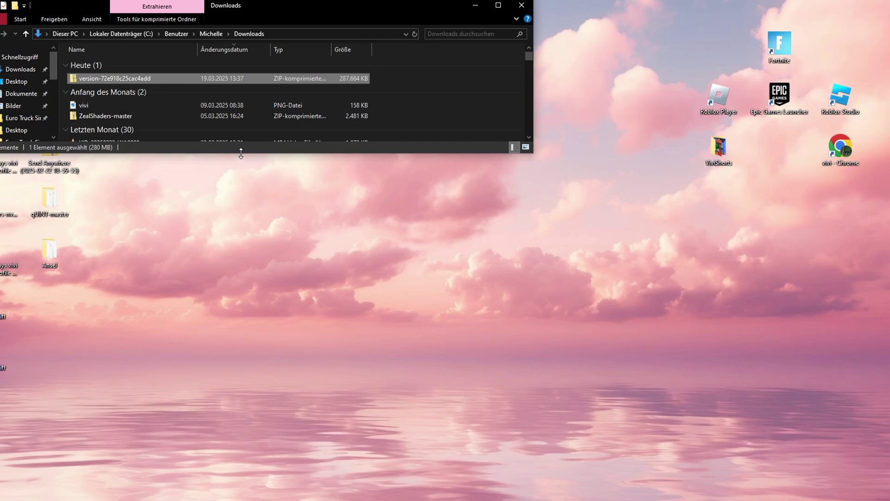
{"action": "left_click_drag", "start_coordinate": [241, 153], "coordinate": [241, 189]}
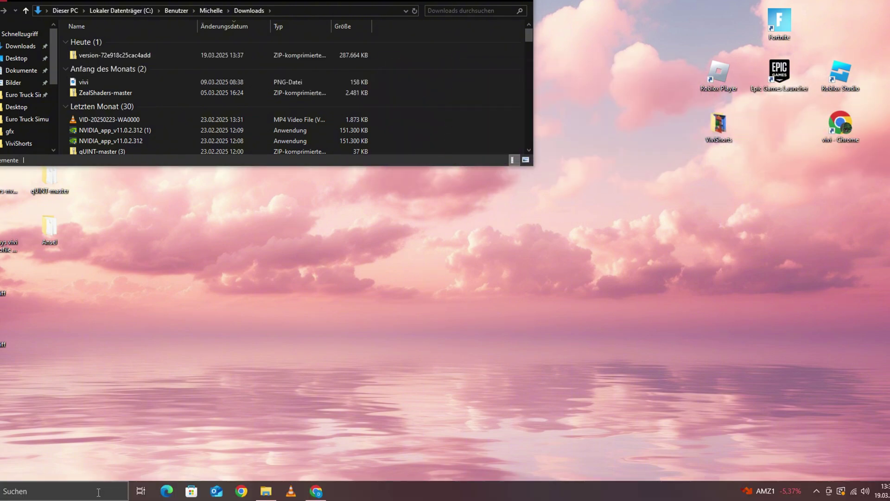
Step: Launch Registrierungs-Editor from a 'regis' Windows search and approve the admin prompt
{"action": "left_click", "coordinate": [98, 491]}
{"action": "type", "text": "reg"}
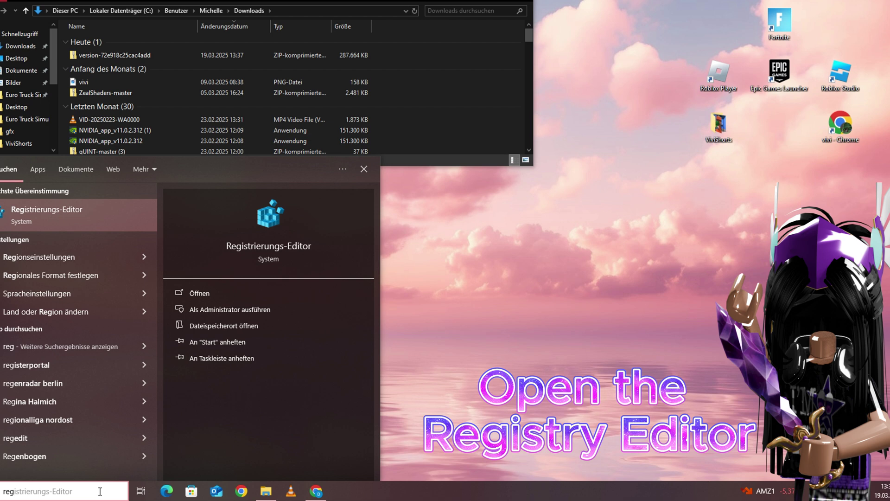
{"action": "type", "text": "is"}
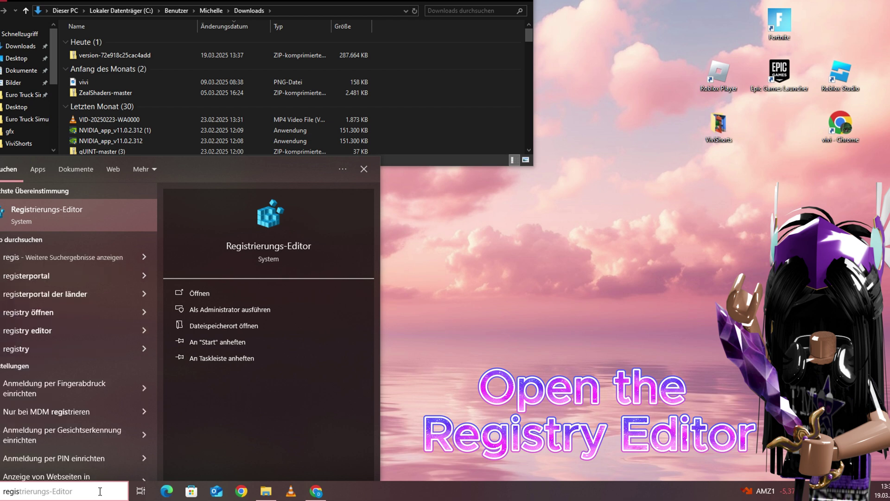
{"action": "key", "text": "Return"}
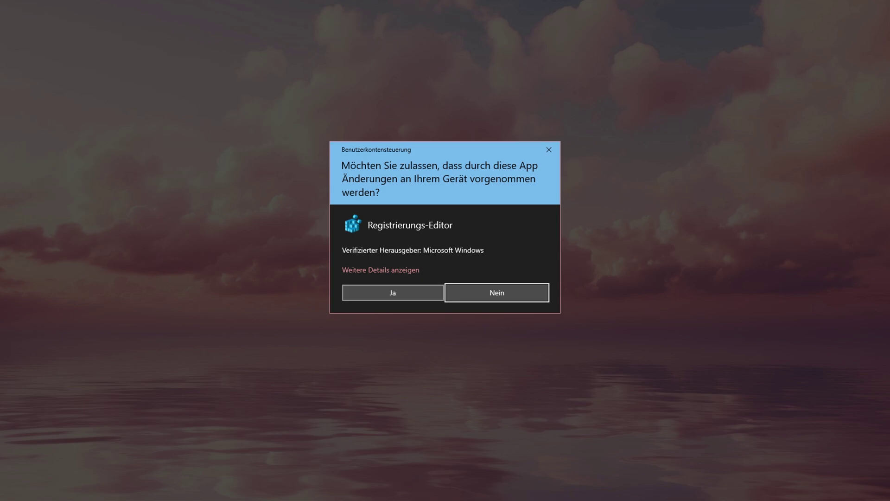
{"action": "left_click", "coordinate": [408, 297]}
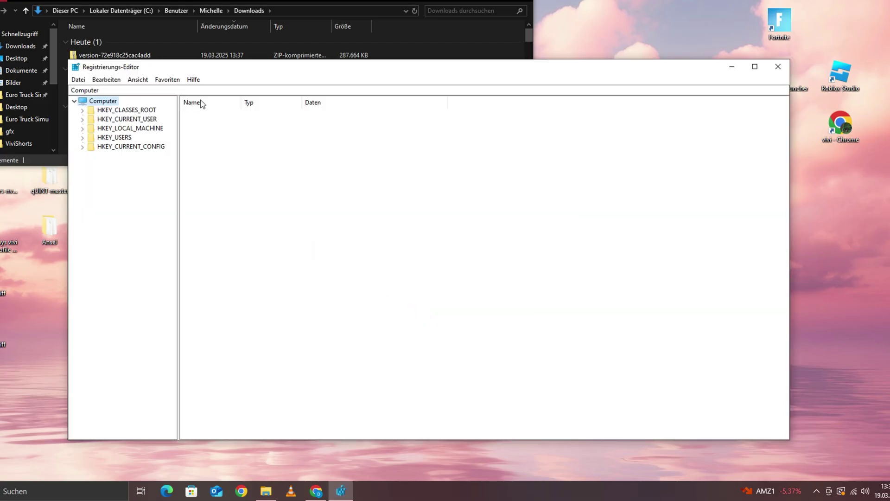
Step: Navigate the address bar to Computer\HKEY_CLASSES_ROOT\roblox-player\shell\open\command
{"action": "left_click", "coordinate": [231, 90]}
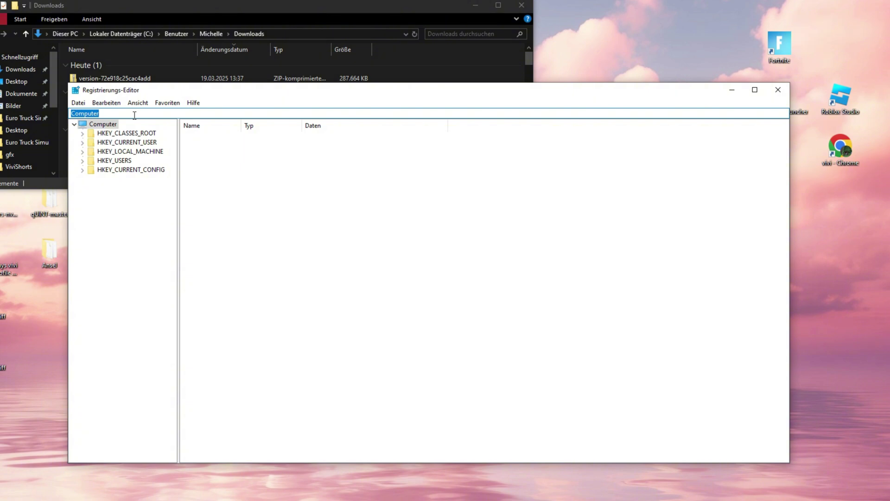
{"action": "type", "text": "Computer\\HKEY_CLASSES_ROOT\\roblox-player\\shell\\open\\command"}
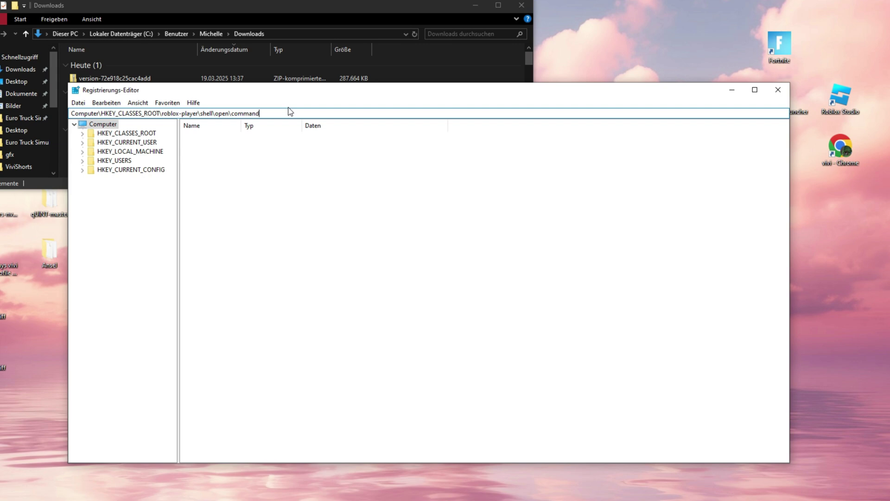
{"action": "key", "text": "Return"}
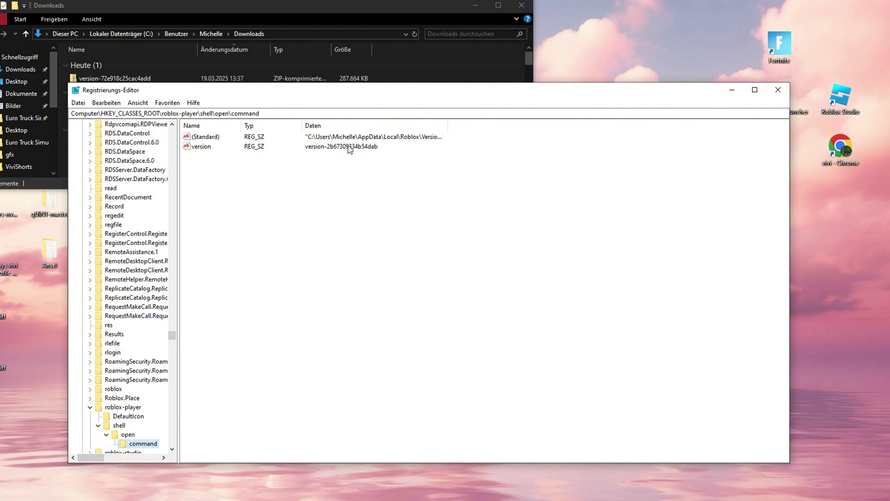
Step: Copy the ZIP's file name version-72e918c25cac4add in Explorer without renaming it
{"action": "left_click", "coordinate": [116, 77]}
{"action": "key", "text": "F2"}
{"action": "left_click", "coordinate": [149, 78]}
{"action": "left_click_drag", "start_coordinate": [153, 77], "coordinate": [80, 77]}
{"action": "key", "text": "ctrl+c"}
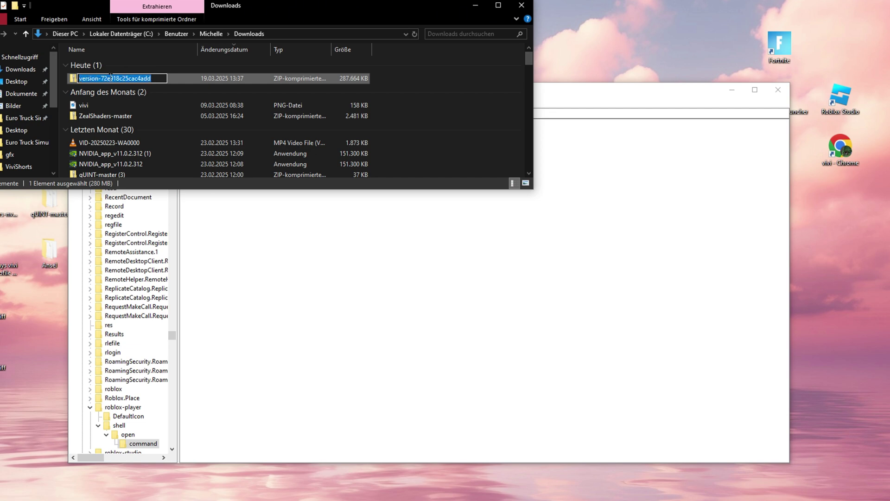
{"action": "left_click", "coordinate": [400, 79]}
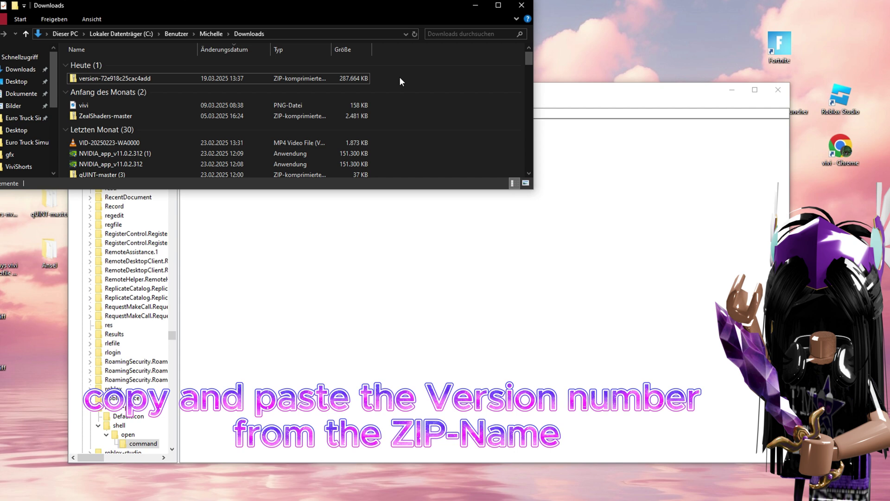
Step: Set the command key's version value to the copied version-72e918c25cac4add
{"action": "left_click", "coordinate": [381, 240]}
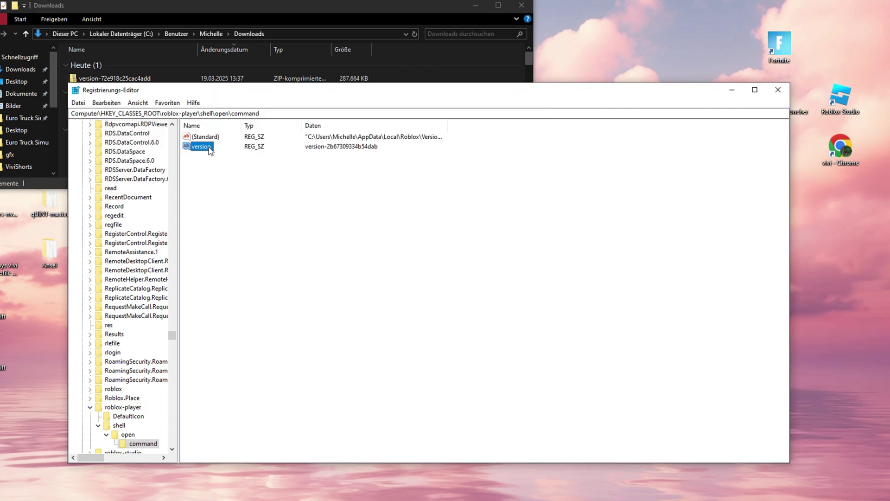
{"action": "double_click", "coordinate": [208, 147]}
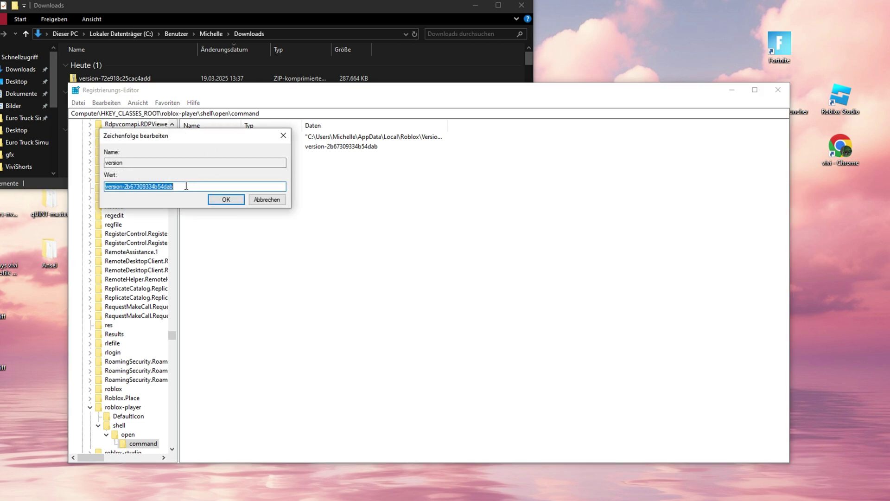
{"action": "key", "text": "ctrl+v"}
{"action": "left_click", "coordinate": [212, 200]}
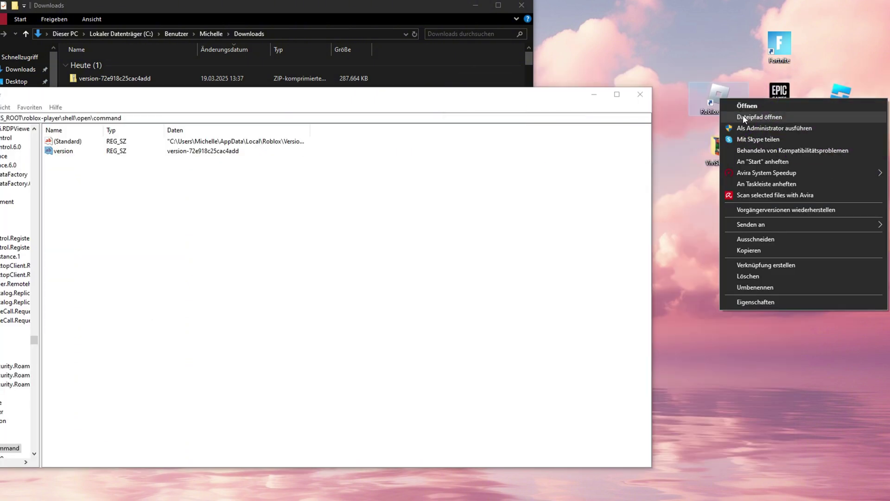
Step: Open the Roblox Player install folder and go up to its Versions folder
{"action": "left_click", "coordinate": [743, 117]}
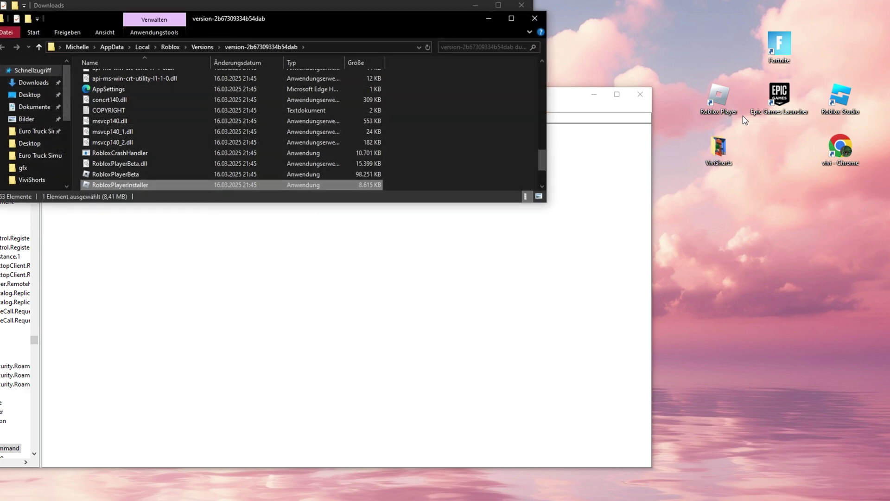
{"action": "left_click_drag", "start_coordinate": [545, 186], "coordinate": [761, 394]}
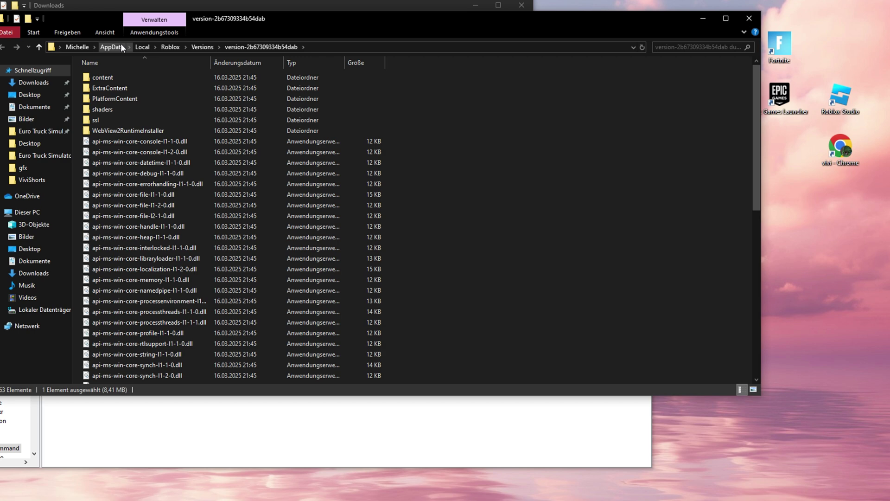
{"action": "left_click", "coordinate": [202, 47]}
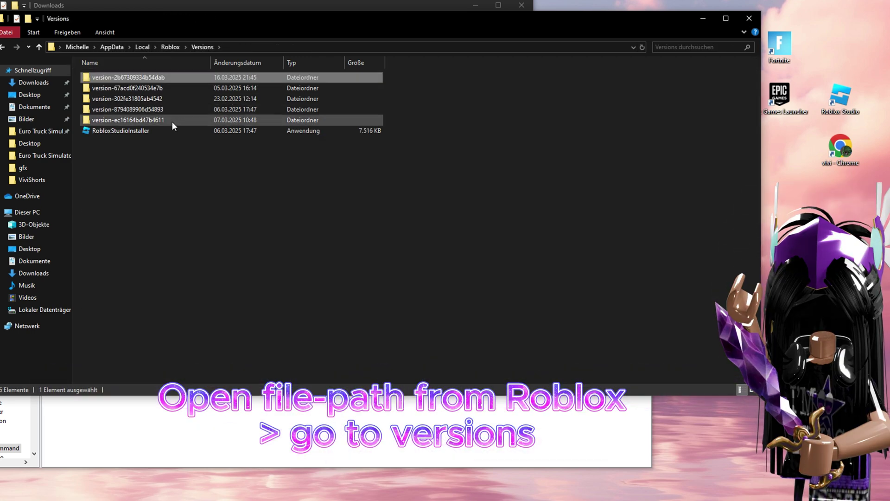
Step: Create a new folder in Versions named version-72e918c25cac4add
{"action": "right_click", "coordinate": [147, 190]}
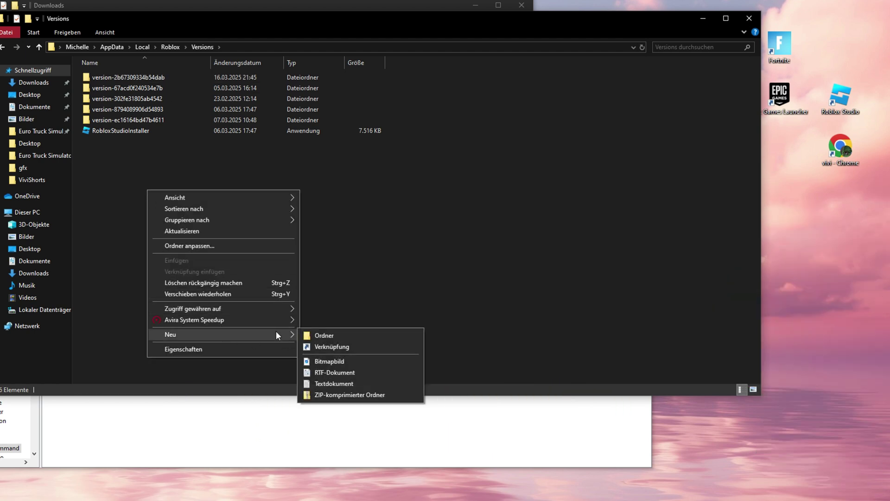
{"action": "left_click", "coordinate": [309, 335]}
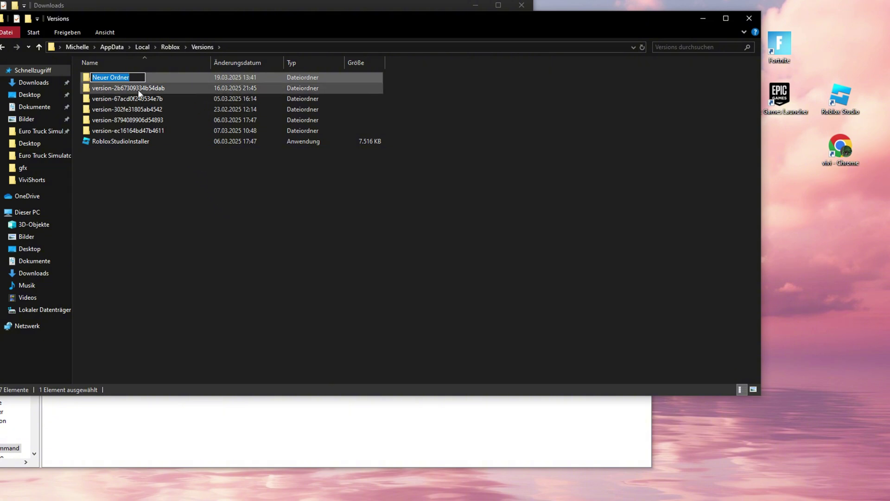
{"action": "key", "text": "ctrl+v"}
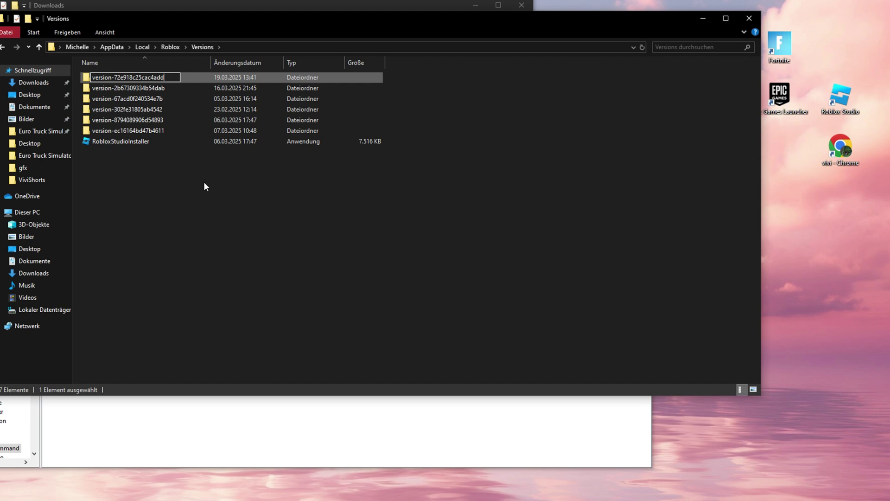
{"action": "key", "text": "Return"}
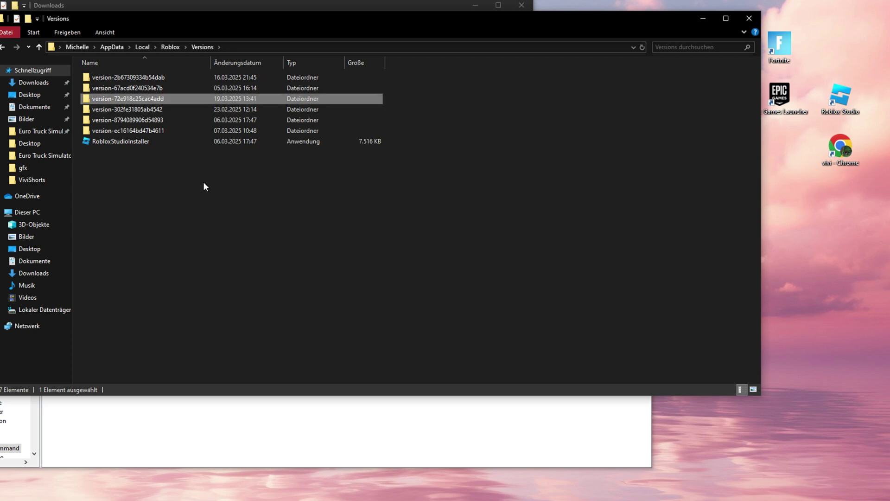
Step: Open the new version folder alongside the downloaded ZIP's contents
{"action": "double_click", "coordinate": [158, 99]}
{"action": "left_click_drag", "start_coordinate": [397, 21], "coordinate": [373, 72]}
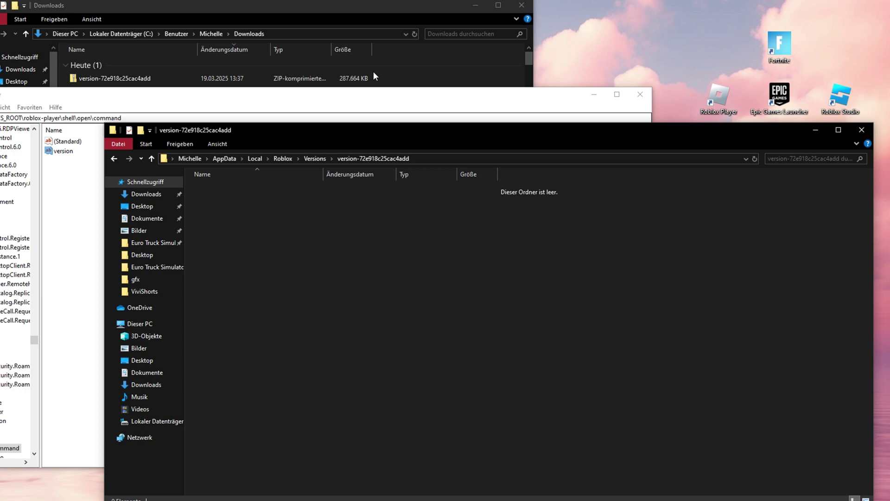
{"action": "left_click", "coordinate": [364, 11]}
{"action": "left_click", "coordinate": [150, 79]}
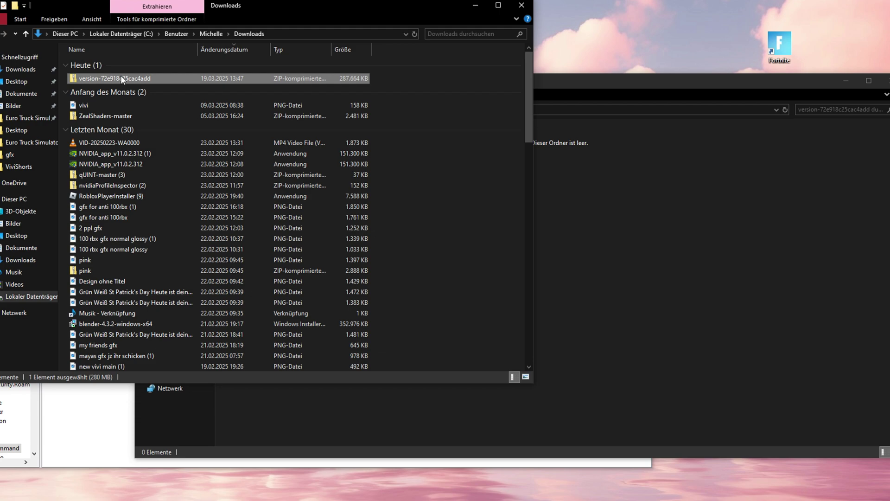
{"action": "double_click", "coordinate": [120, 76]}
Step: Copy all files from the ZIP into the version-72e918c25cac4add folder
{"action": "left_click_drag", "start_coordinate": [427, 66], "coordinate": [95, 385]}
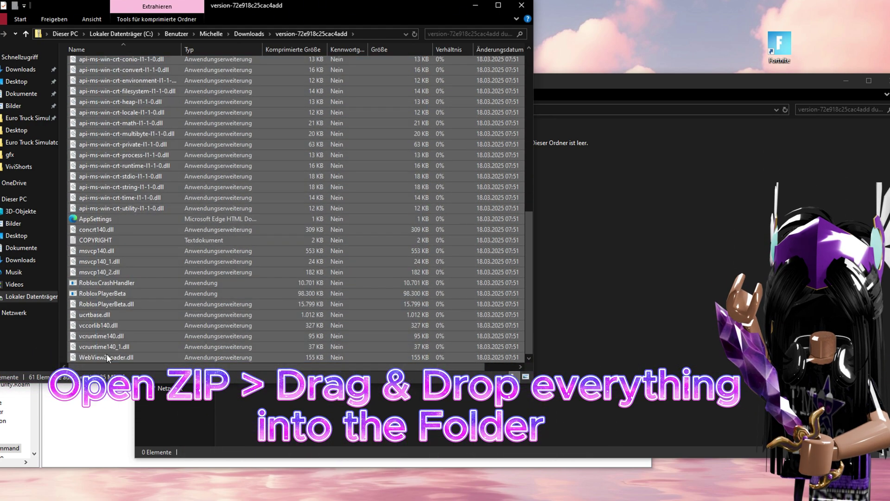
{"action": "left_click_drag", "start_coordinate": [124, 190], "coordinate": [648, 285]}
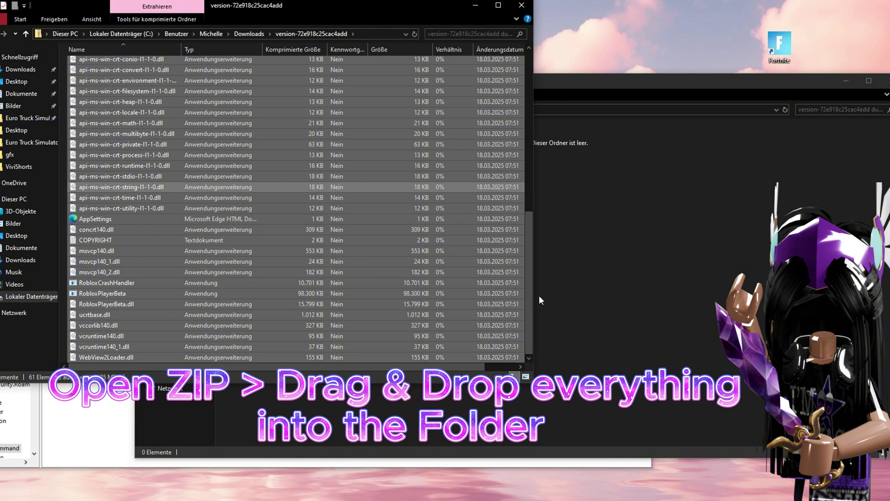
{"action": "left_click_drag", "start_coordinate": [539, 297], "coordinate": [552, 295]}
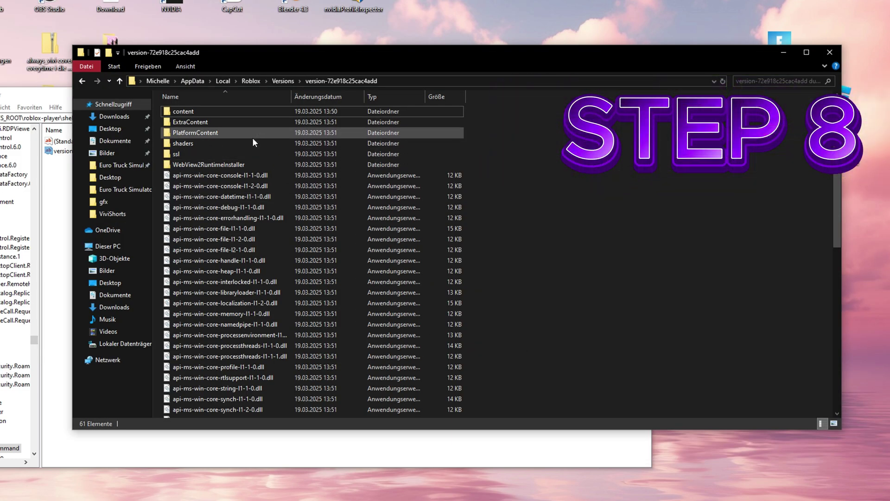
Step: Rename the RobloxPlayerBeta application to eurotrucks2
{"action": "scroll", "coordinate": [284, 225], "scroll_direction": "down", "scroll_amount": 10}
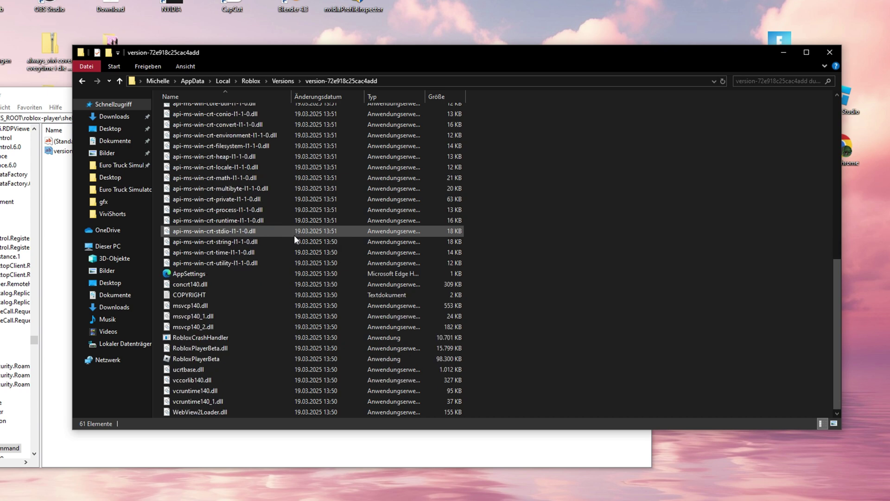
{"action": "left_click", "coordinate": [218, 358]}
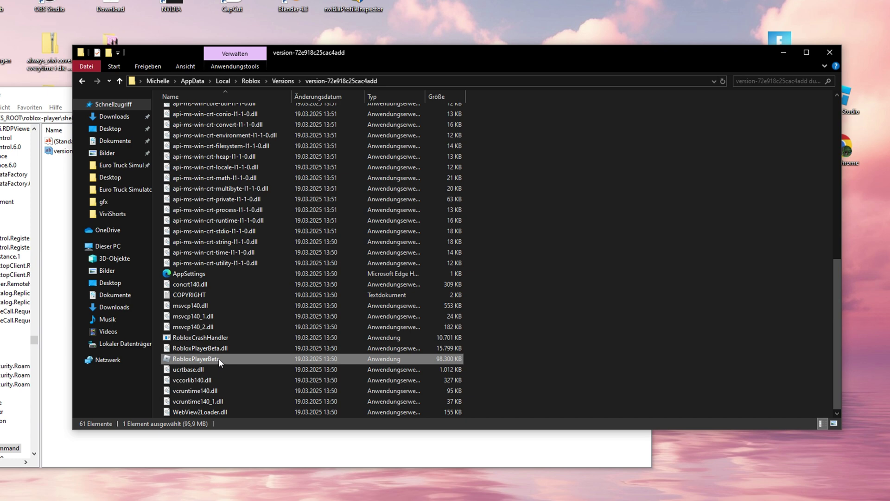
{"action": "left_click", "coordinate": [218, 358]}
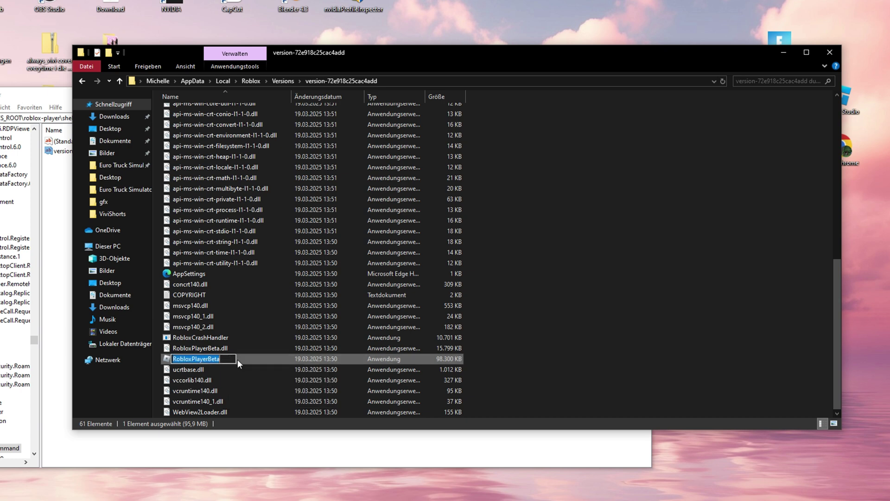
{"action": "type", "text": "eurotrucks2"}
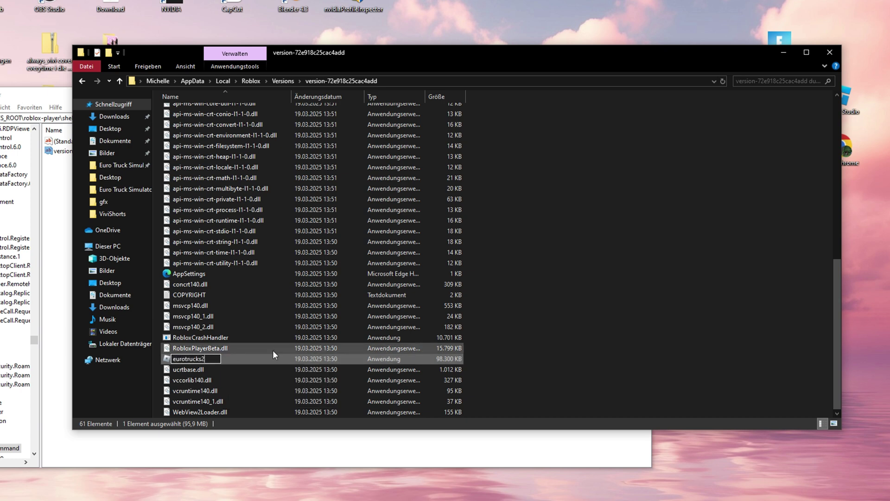
{"action": "key", "text": "Return"}
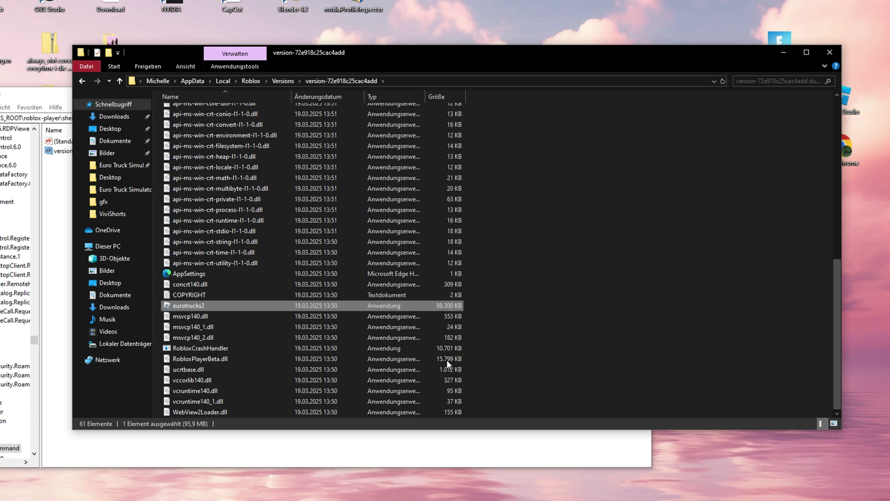
Step: Edit the (Standard) path to use version-72e918c25cac4add and eurotrucks2 instead of RobloxPlayerInstaller
{"action": "mouse_move", "coordinate": [340, 491]}
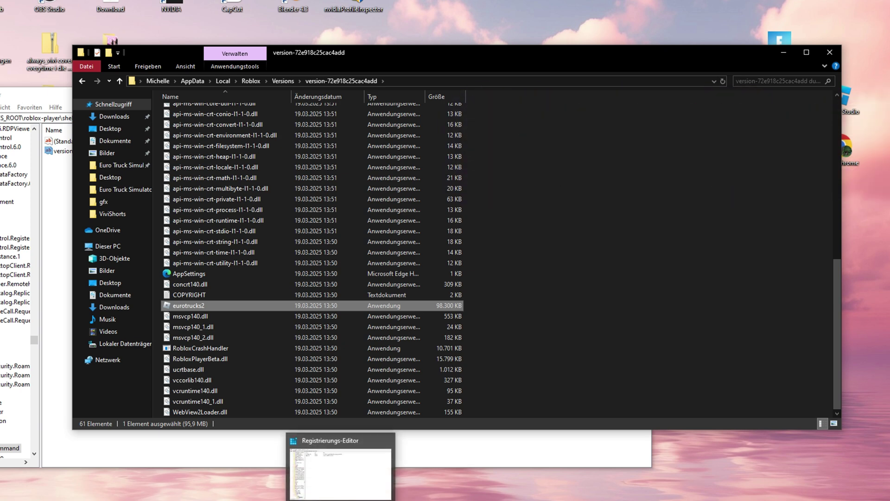
{"action": "left_click", "coordinate": [341, 473]}
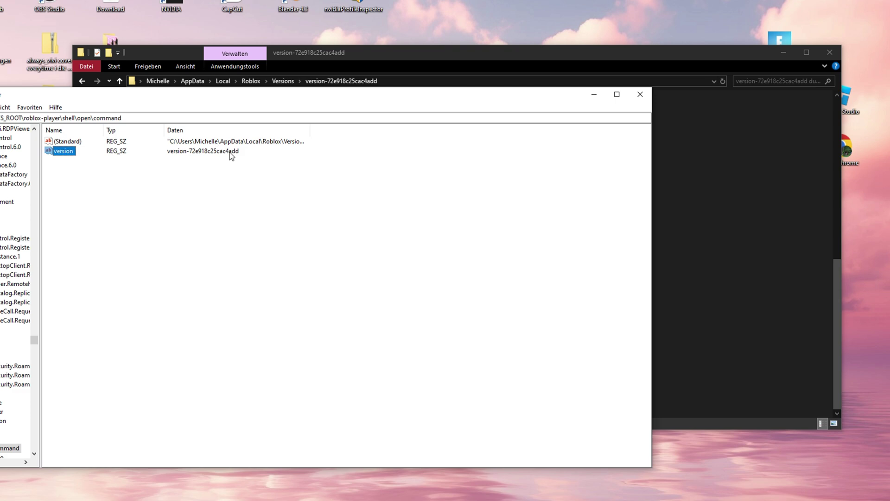
{"action": "double_click", "coordinate": [72, 142]}
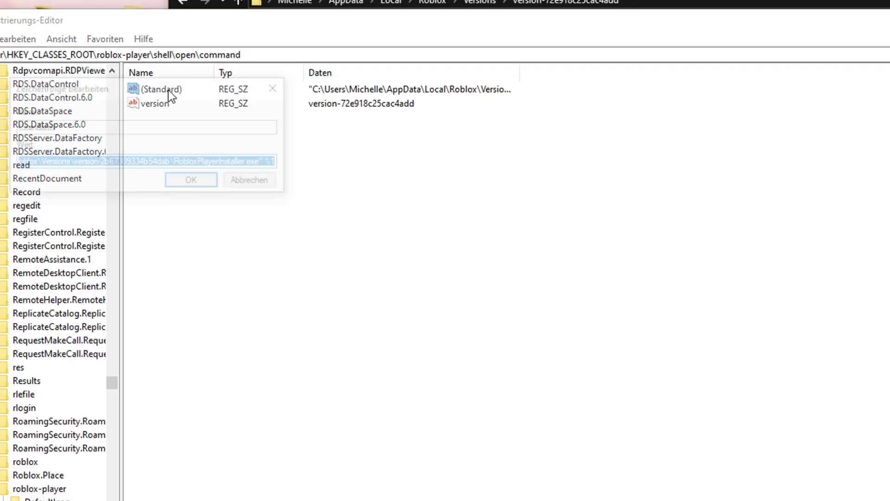
{"action": "left_click_drag", "start_coordinate": [7, 191], "coordinate": [71, 193]}
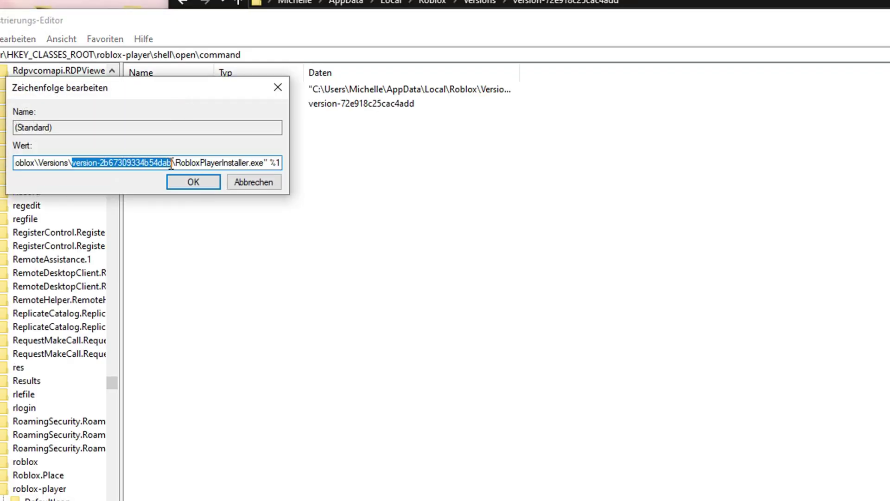
{"action": "right_click", "coordinate": [159, 164]}
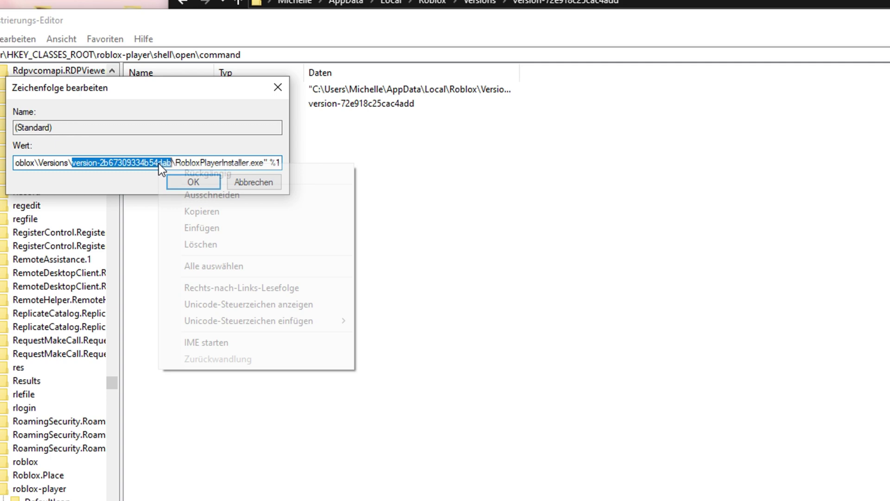
{"action": "left_click", "coordinate": [202, 229]}
{"action": "left_click_drag", "start_coordinate": [176, 163], "coordinate": [249, 163]}
Step: Change the roblox-player open command's exe name to eurotrucks2.exe and confirm the value
{"action": "type", "text": "eurotrucks2"}
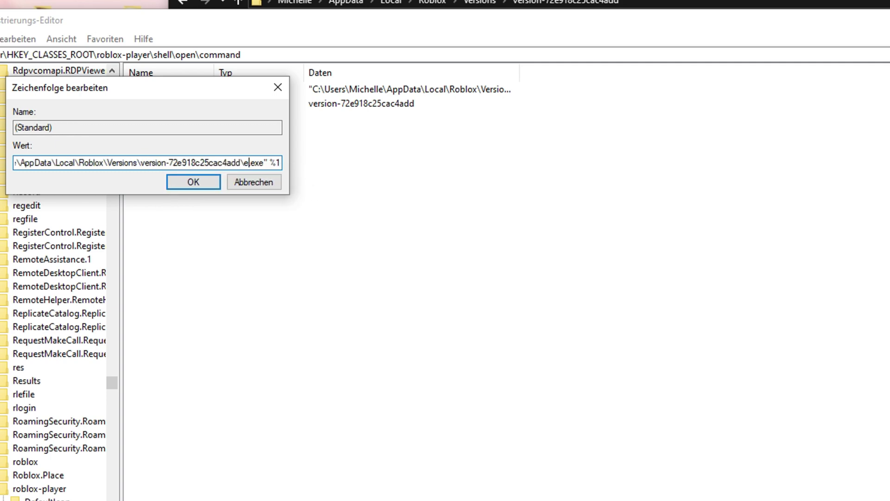
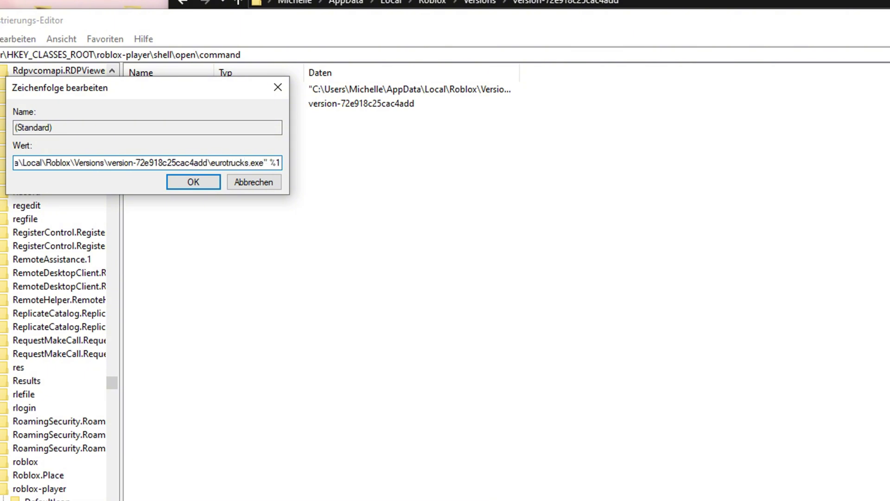
Step: Edit the (Standard) path to use version-72e918c25cac4add and eurotrucks2 instead of RobloxPlayerInstaller
Step: Change the roblox-player open command's exe name to eurotrucks2.exe and confirm the value
{"action": "type", "text": "eurotrucks2"}
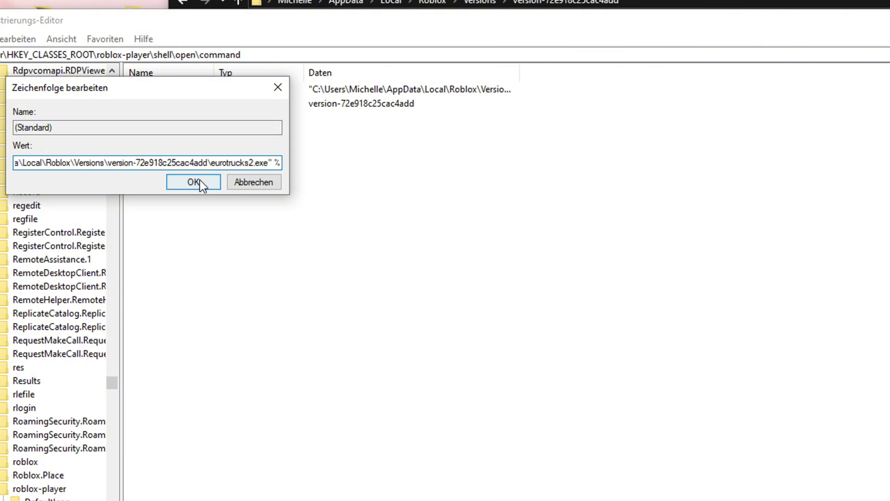
{"action": "left_click", "coordinate": [201, 183]}
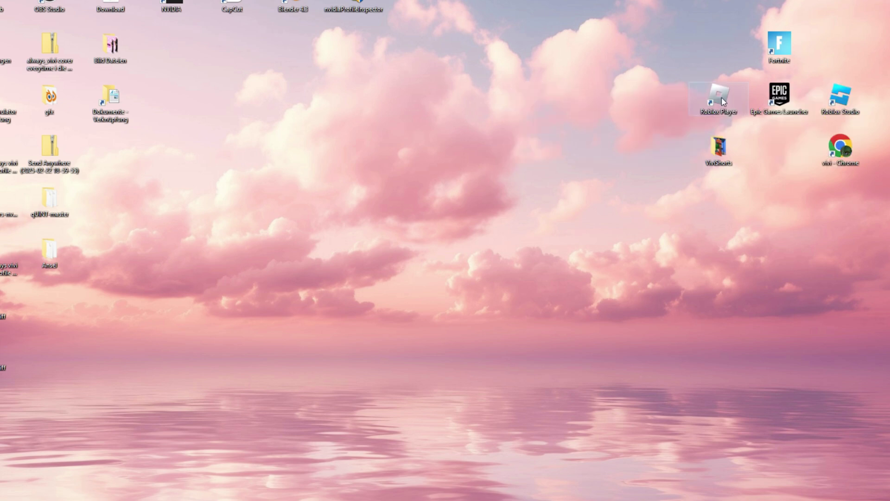
Step: From the Roblox Player shortcut's file location, launch eurotrucks2 in Versions > version-72e918c25cac4add
{"action": "right_click", "coordinate": [721, 96]}
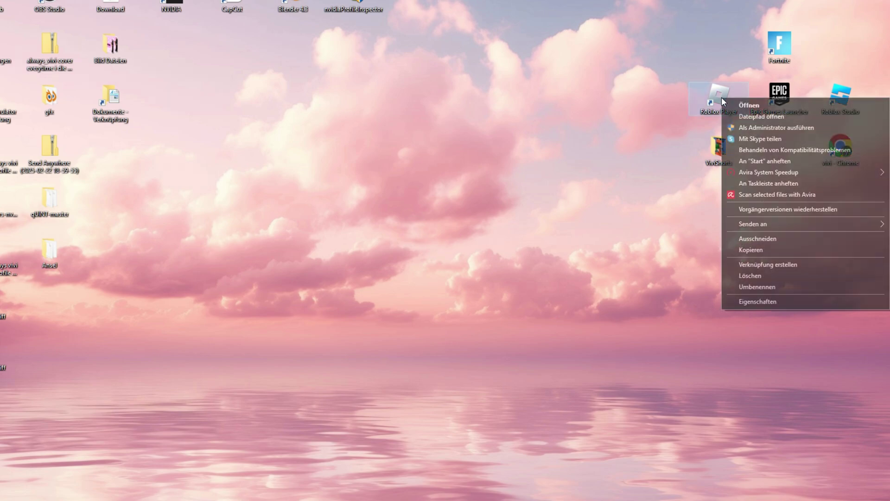
{"action": "left_click", "coordinate": [744, 117]}
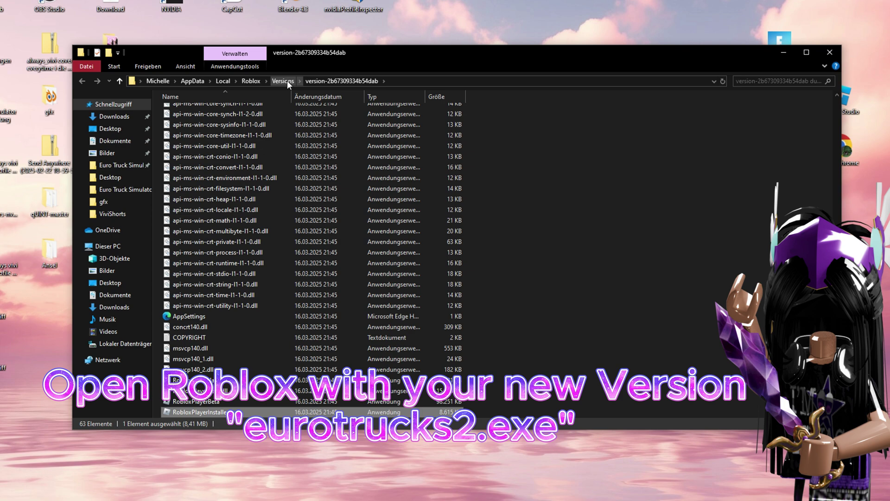
{"action": "left_click", "coordinate": [287, 81]}
{"action": "double_click", "coordinate": [235, 133]}
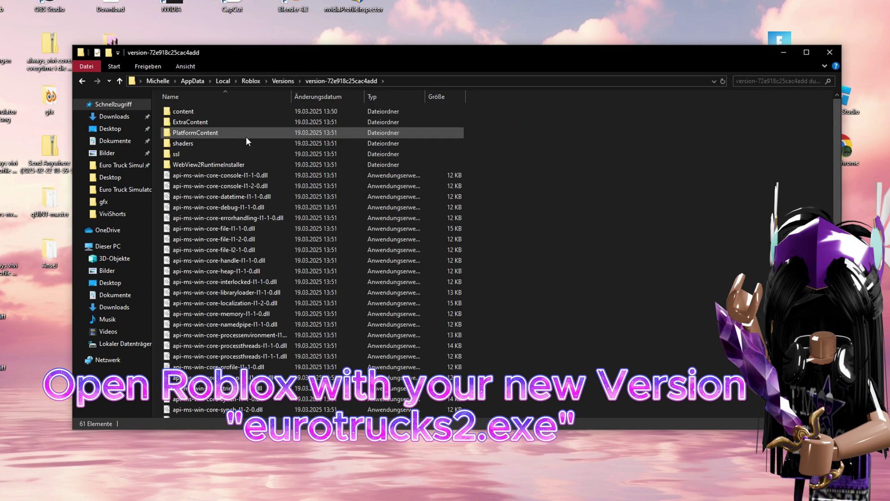
{"action": "scroll", "coordinate": [278, 273], "scroll_direction": "down", "scroll_amount": 10}
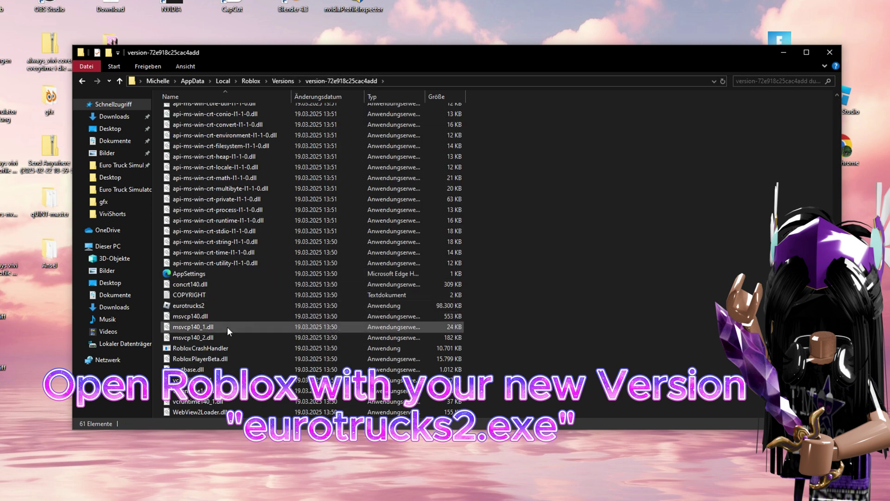
{"action": "double_click", "coordinate": [188, 305]}
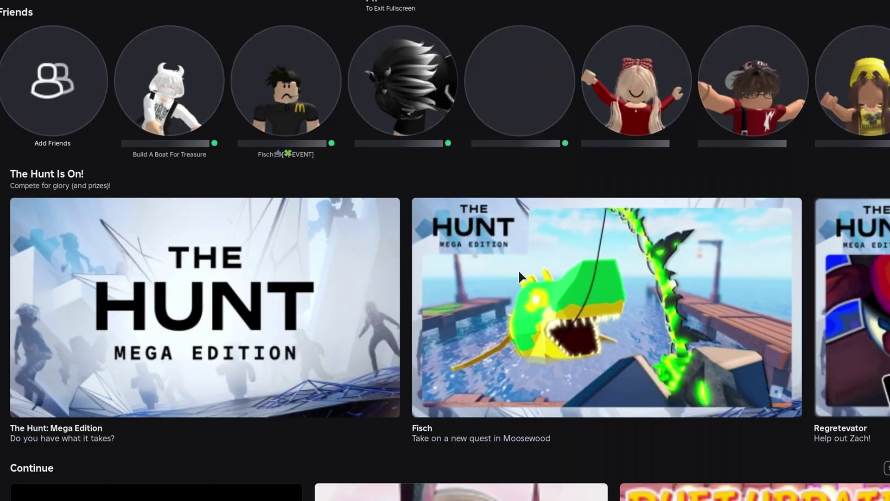